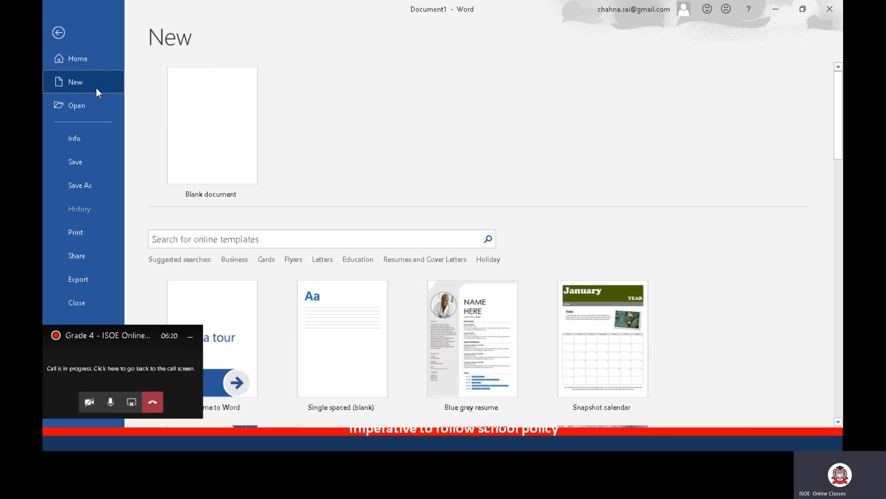
Create a new blank document and show the ruler around the page
left_click(187, 138)
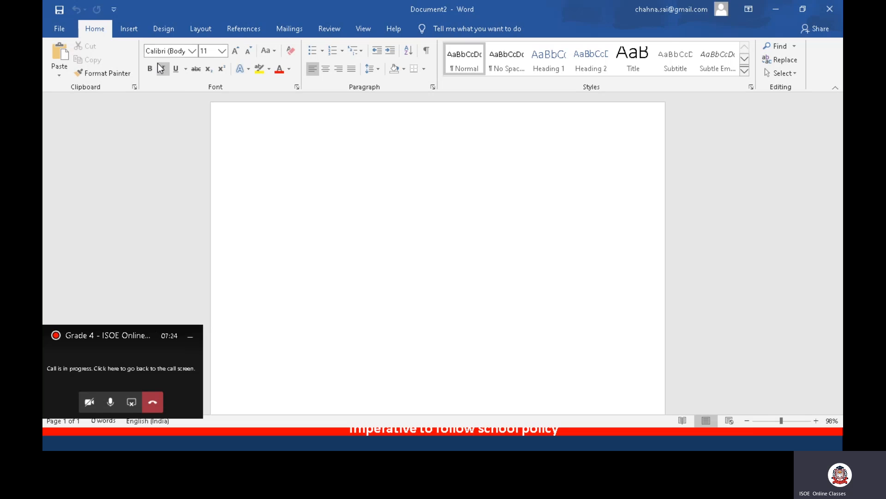
left_click(359, 29)
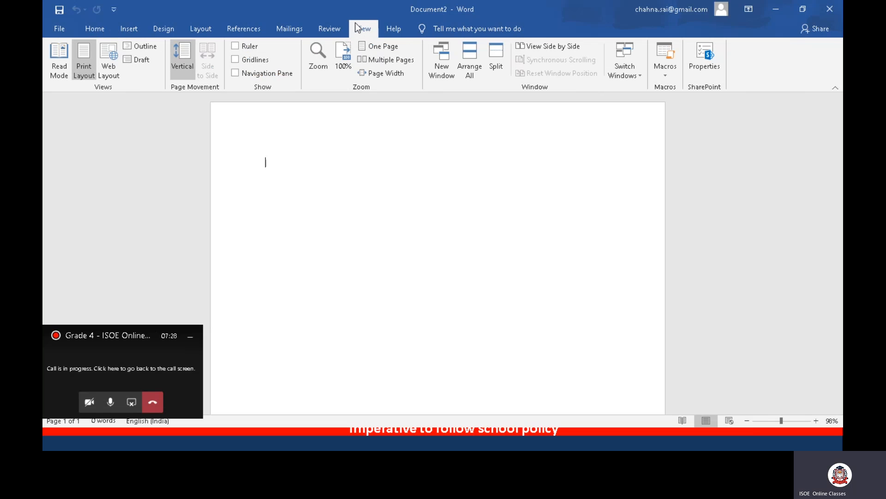
left_click(237, 45)
Briefly show the gridlines and the navigation pane, hiding both again
left_click(233, 62)
left_click(233, 62)
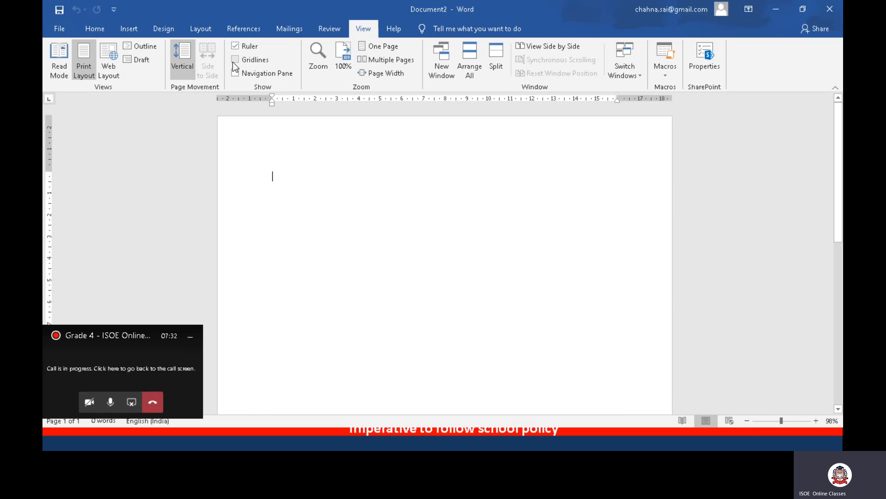
left_click(232, 73)
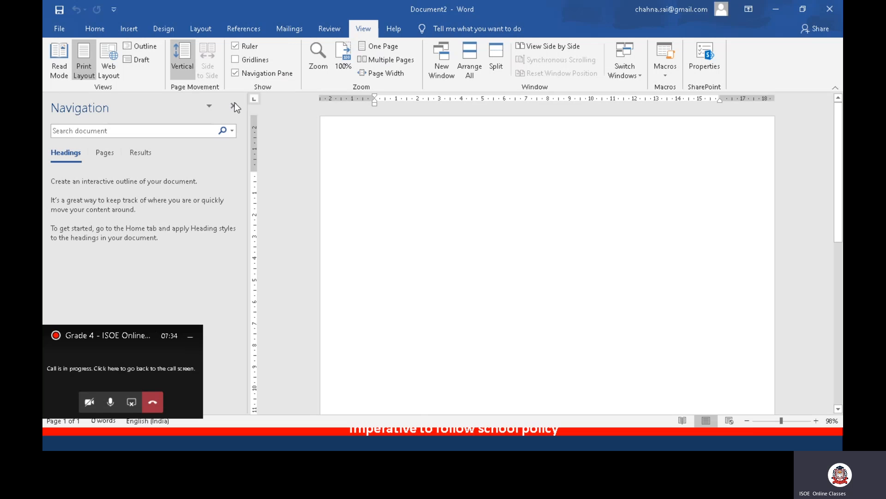
left_click(232, 107)
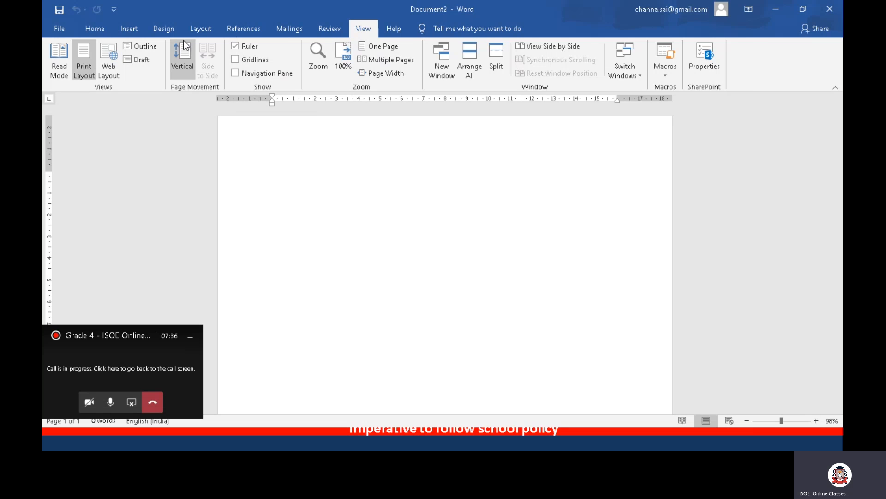
left_click(95, 29)
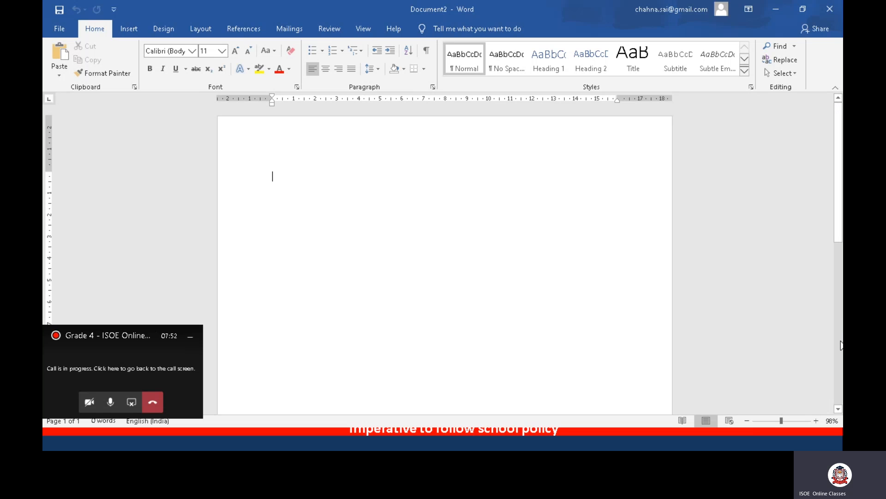
Enter three lines of random filler text on the blank page, followed by empty lines
left_click(838, 409)
left_click_drag(839, 410, 839, 409)
left_click(839, 410)
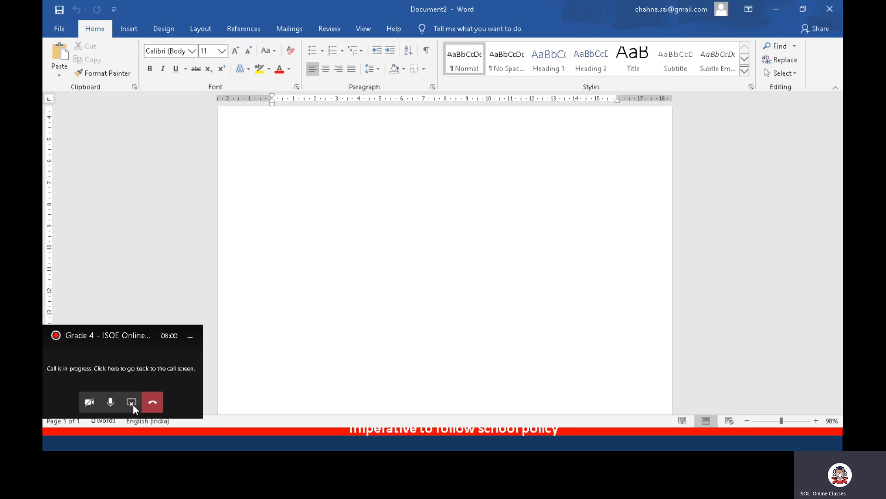
left_click_drag(126, 338, 135, 267)
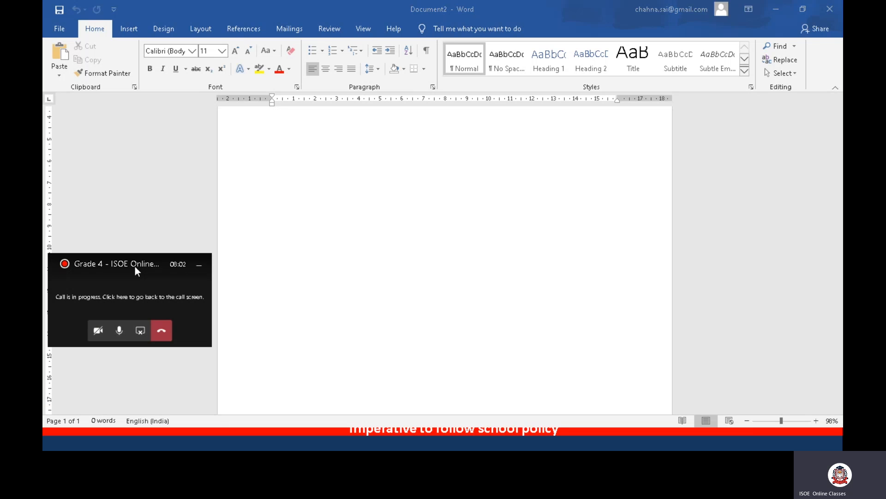
left_click(334, 211)
type("lfigoplkglkljkljl dkfjg kldjgl")
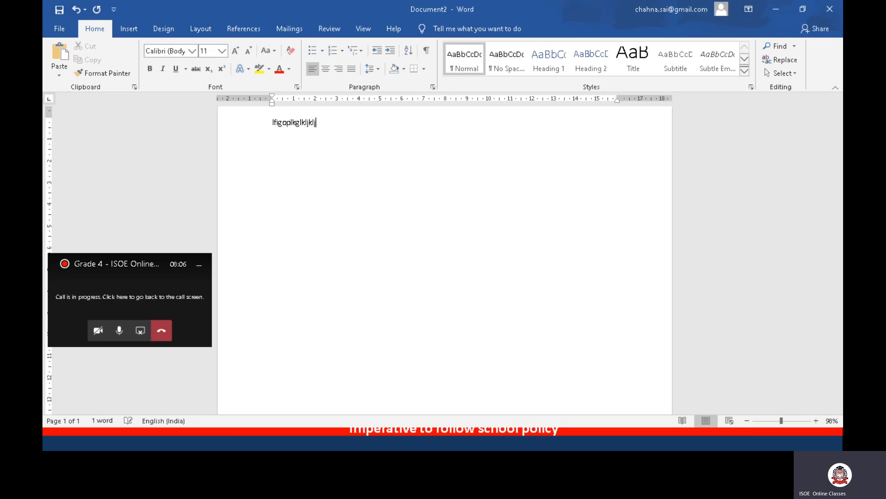
key("Return")
type("dfkjgldfkgjkdf;l")
key("Return")
type("kdfjgkldfjgkldf")
key("Return")
key("Return")
key("Return")
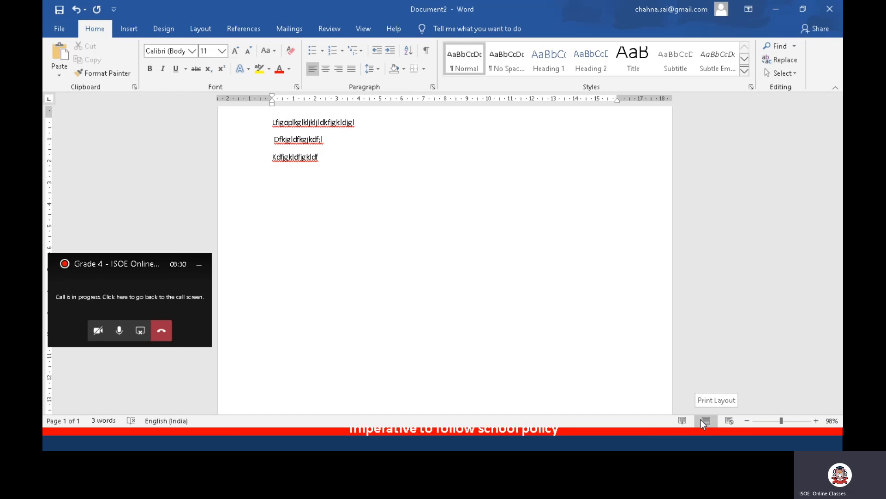
Zoom the document in to 150%
left_click(816, 421)
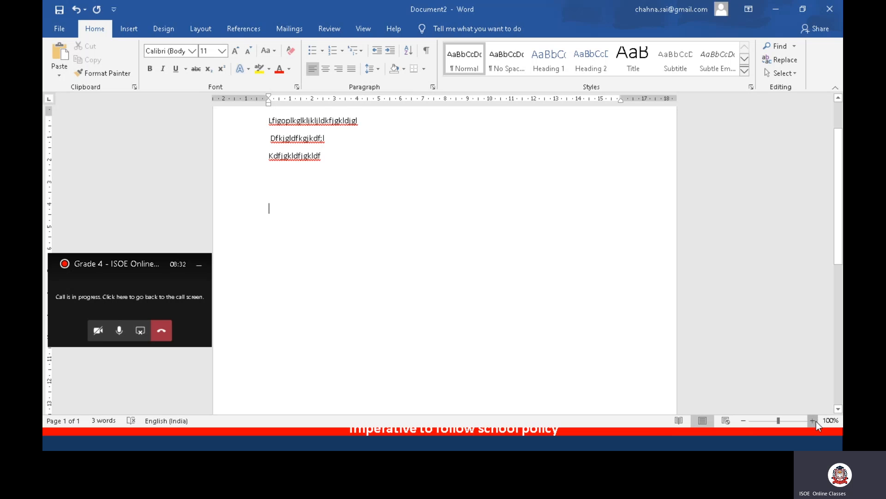
left_click(816, 421)
left_click(816, 421)
left_click(816, 421)
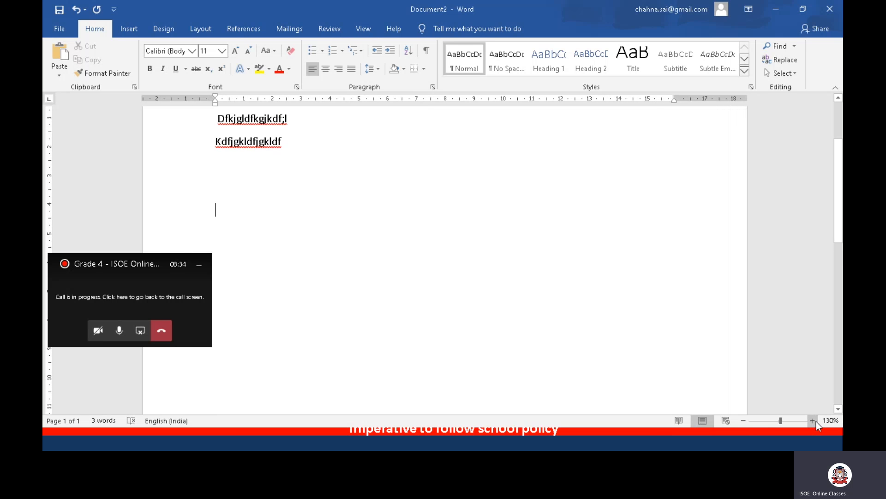
left_click(817, 421)
left_click(816, 420)
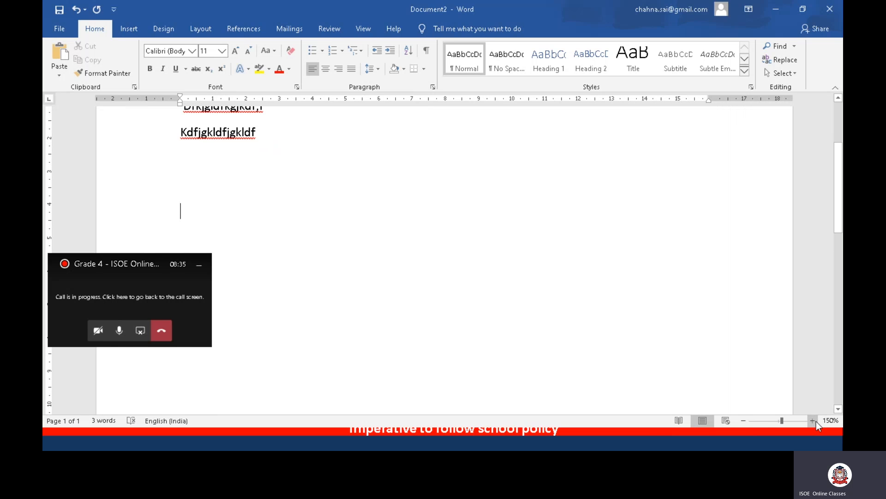
Zoom the document out to 80% and bring it back to 100%
left_click(743, 420)
left_click(744, 419)
left_click(743, 419)
left_click(743, 420)
left_click(743, 419)
left_click(744, 419)
left_click(743, 419)
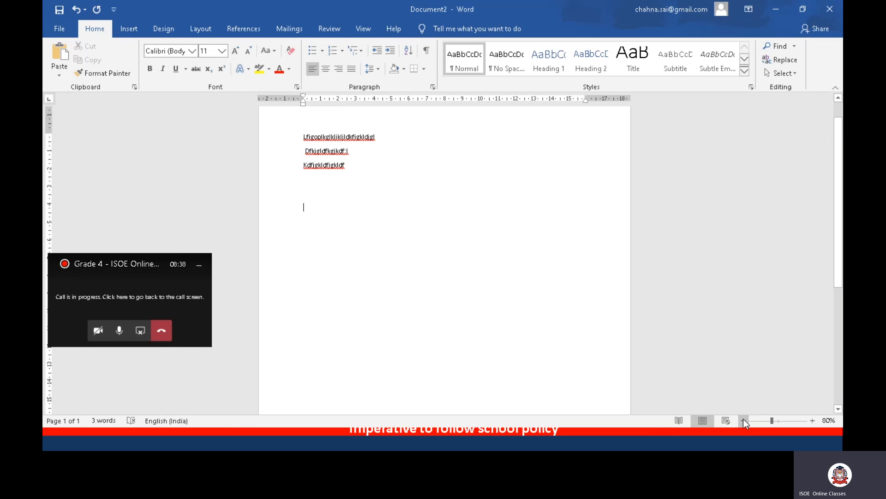
left_click(811, 421)
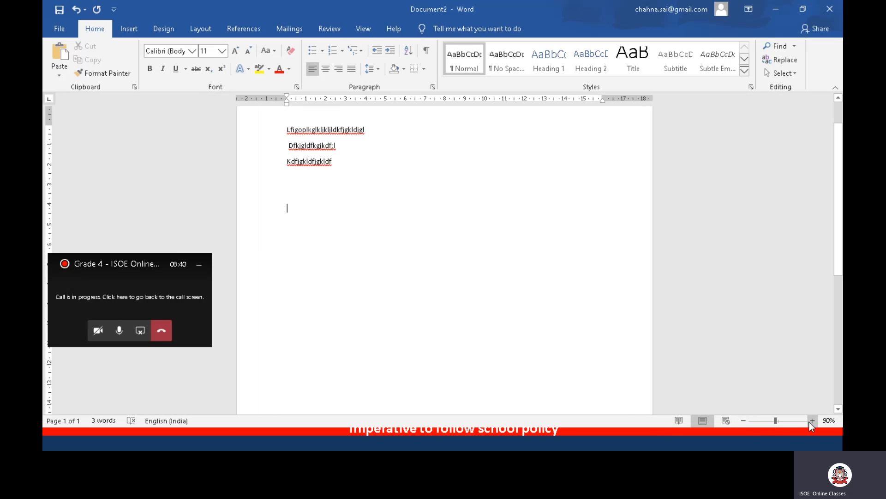
left_click(811, 420)
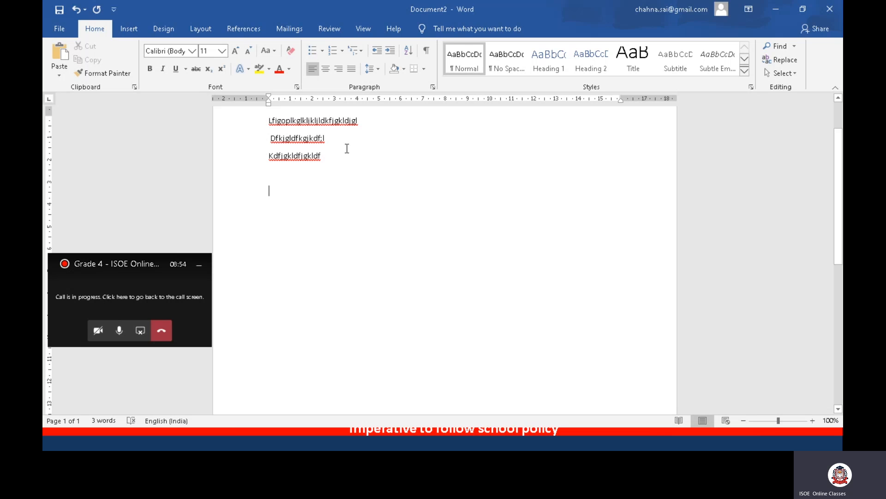
Replace the three filler lines with the greeting "Hi Children"
left_click_drag(337, 157, 266, 127)
key("Delete")
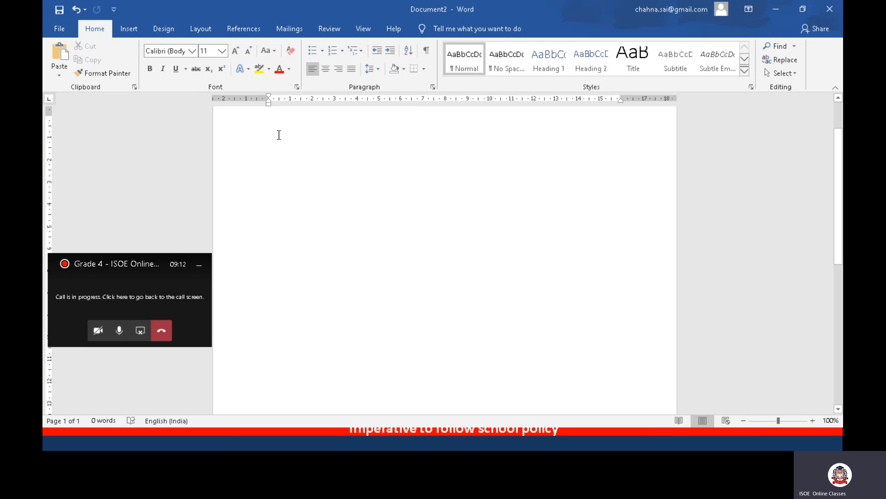
type("Hi Children")
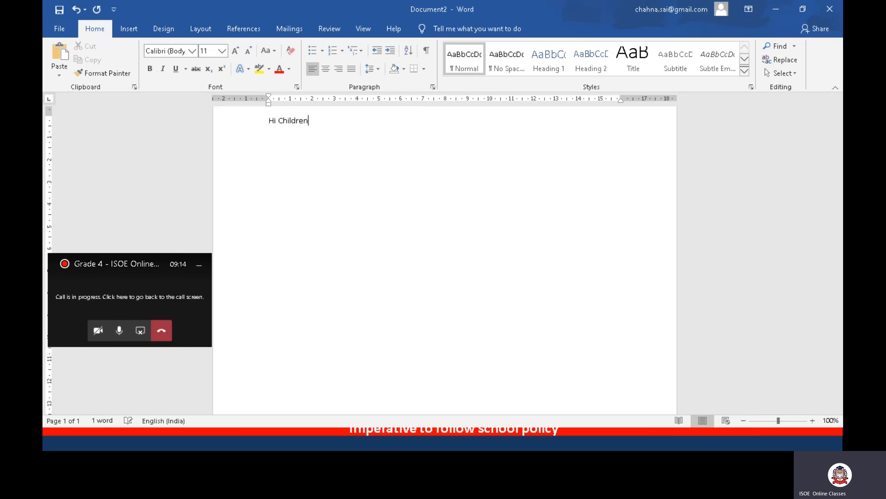
Add the line "Good day" below the greeting
key("Return")
type("Ver")
type("y Gooday St")
key("BackSpace")
key("BackSpace")
key("BackSpace")
key("BackSpace")
key("BackSpace")
key("BackSpace")
key("BackSpace")
key("BackSpace")
key("BackSpace")
key("BackSpace")
key("BackSpace")
key("BackSpace")
key("BackSpace")
key("BackSpace")
type("Good day")
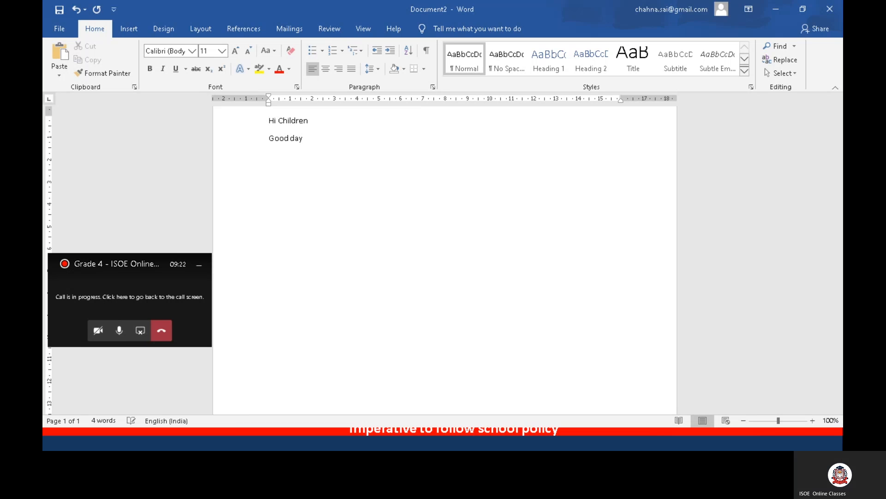
Put a comma after "Good day" and add the line "I am typing text in MS word" below it
key("Return")
type("Ia mty")
key("BackSpace")
key("BackSpace")
key("BackSpace")
key("BackSpace")
key("BackSpace")
type("am typing text in MS word")
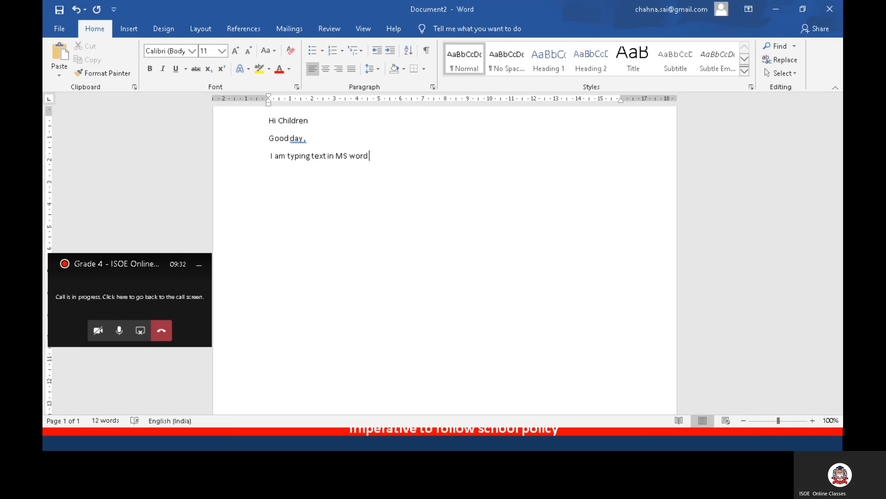
End the MS word sentence with a full stop and add the line "Hope you all having fun today."
key("Return")
type("Hope ypou a")
key("BackSpace")
key("BackSpace")
key("BackSpace")
key("BackSpace")
key("BackSpace")
type("u all havbing")
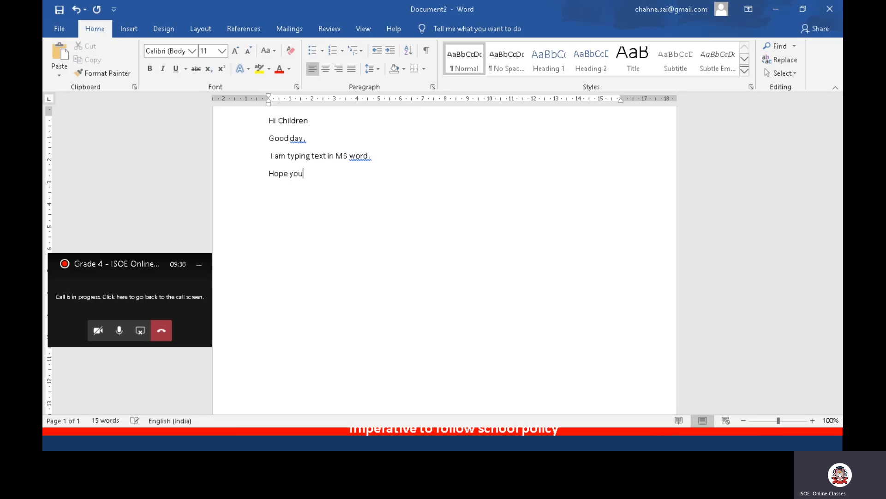
key("BackSpace")
key("BackSpace")
key("BackSpace")
key("BackSpace")
type("ingfun today.")
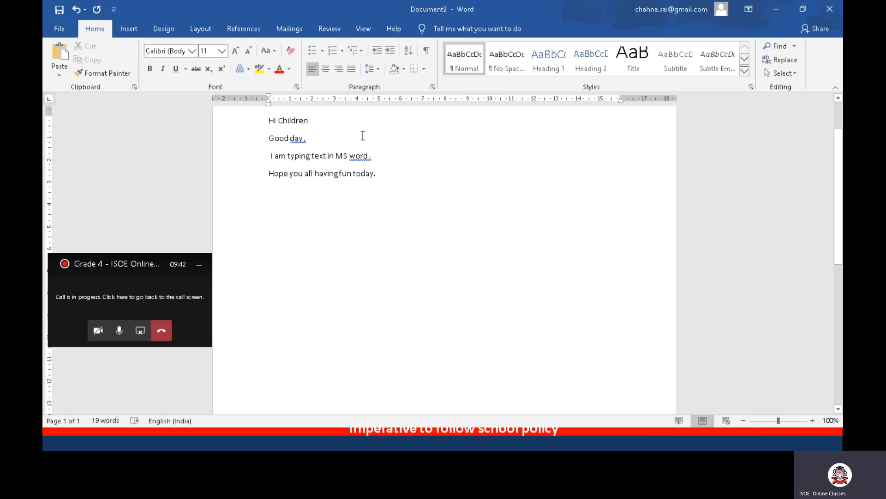
Apply the suggested spacing corrections to the flagged "word.", "having fun" and "day,"
left_click(339, 173)
right_click(365, 156)
left_click(345, 173)
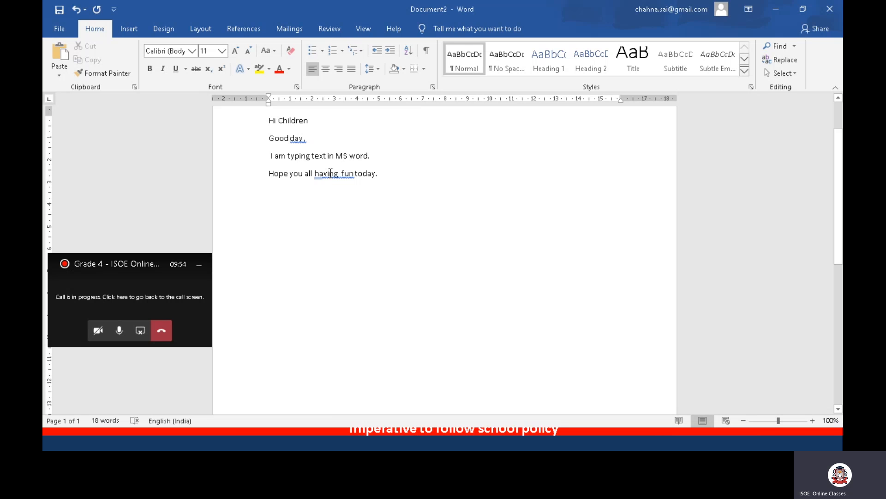
right_click(344, 179)
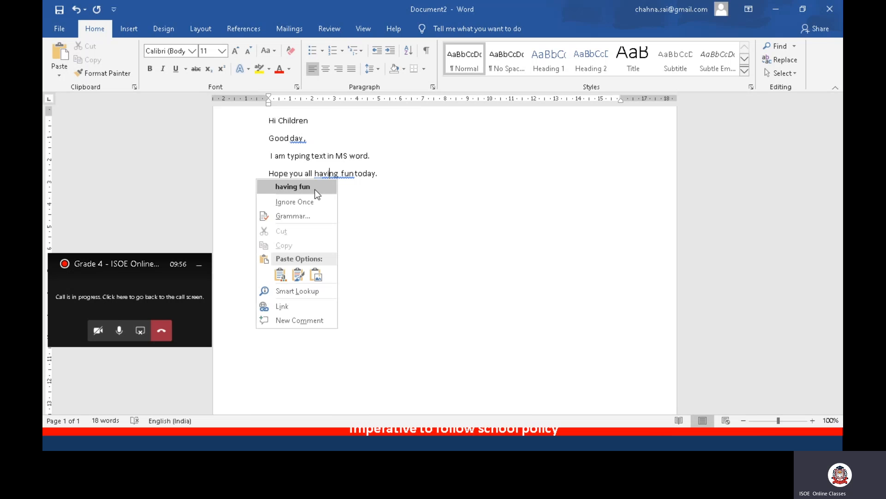
left_click(315, 190)
left_click(298, 141)
right_click(298, 143)
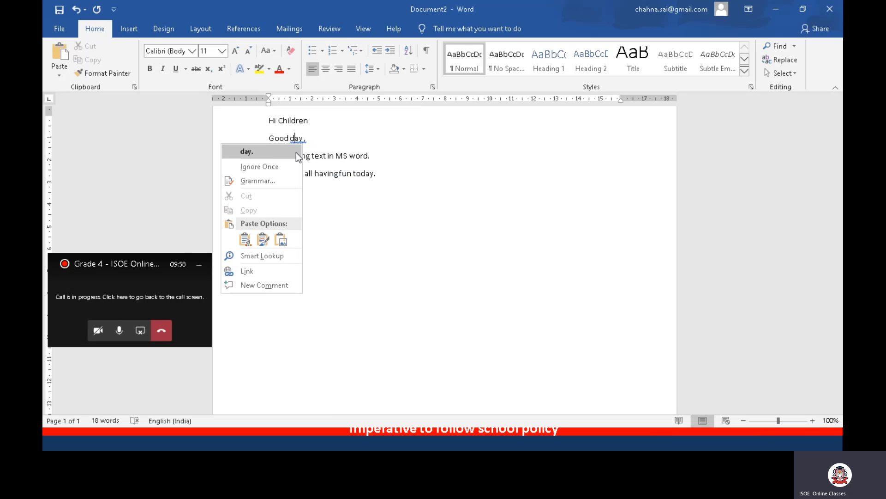
left_click(296, 152)
Add the line "Thank you" below the last sentence
left_click(391, 177)
key("Return")
type("Thannk you")
key("BackSpace")
key("BackSpace")
key("BackSpace")
key("BackSpace")
key("BackSpace")
key("BackSpace")
key("BackSpace")
type("k")
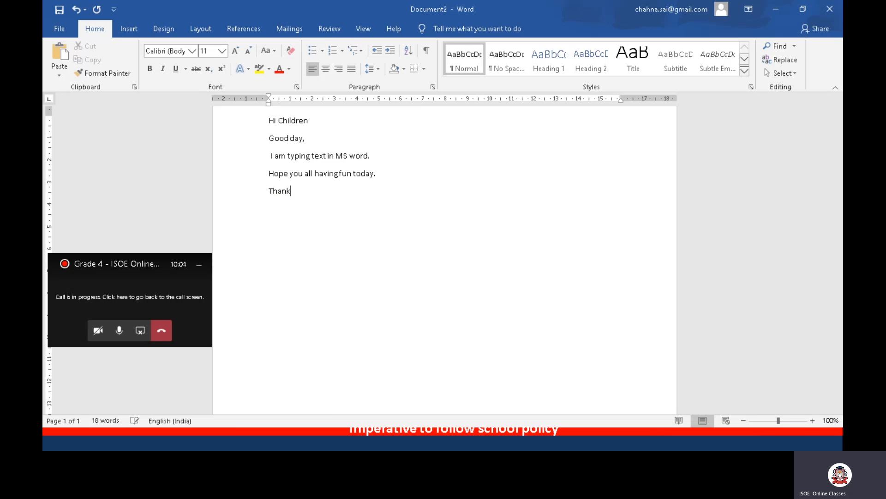
type(" you")
Add the closing line "Best regards ." below "Thank you"
key("Return")
type("Best ragards")
key("BackSpace")
key("BackSpace")
key("BackSpace")
key("BackSpace")
key("BackSpace")
key("BackSpace")
key("BackSpace")
type("egards .")
Start saving the document and choose the computer's Documents folder as the location
left_click(56, 29)
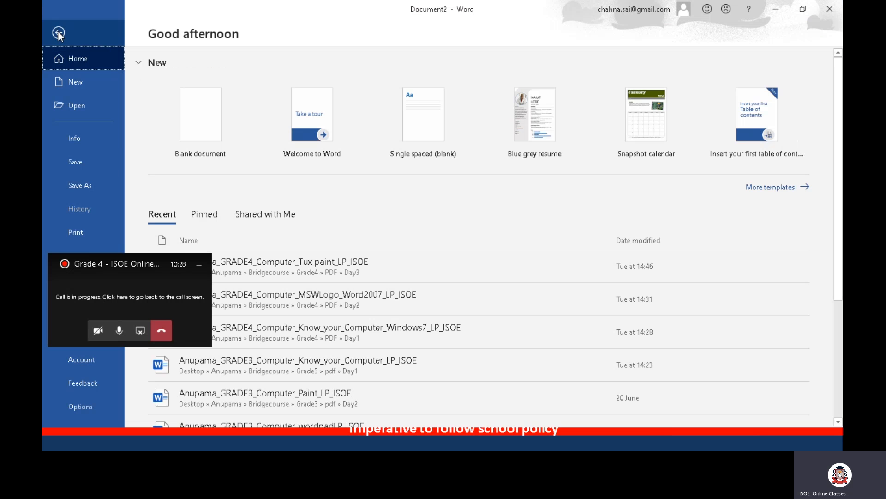
left_click(59, 34)
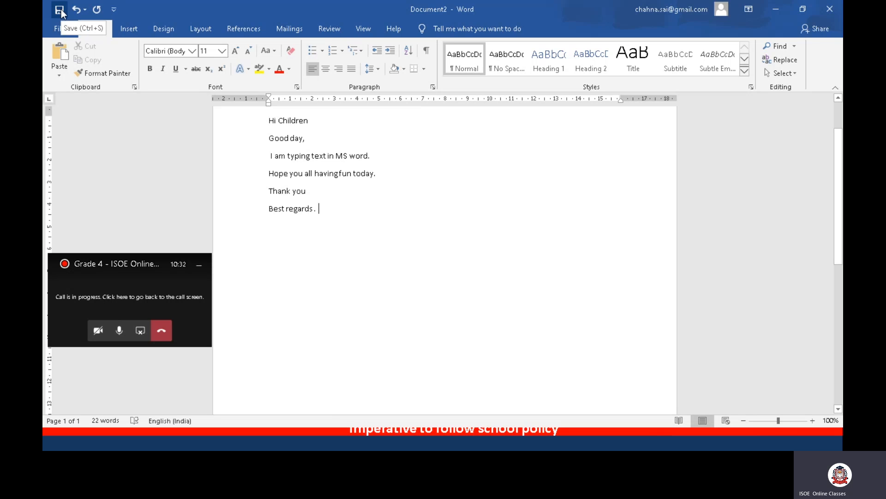
left_click(60, 9)
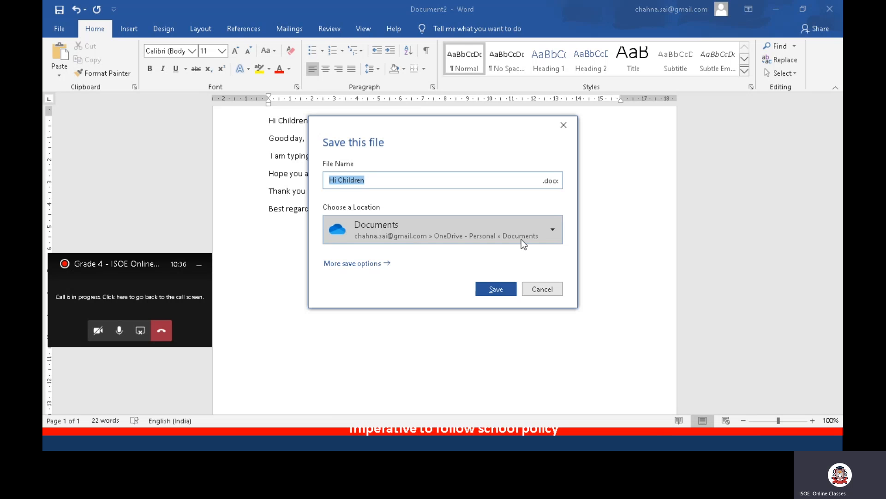
left_click(553, 233)
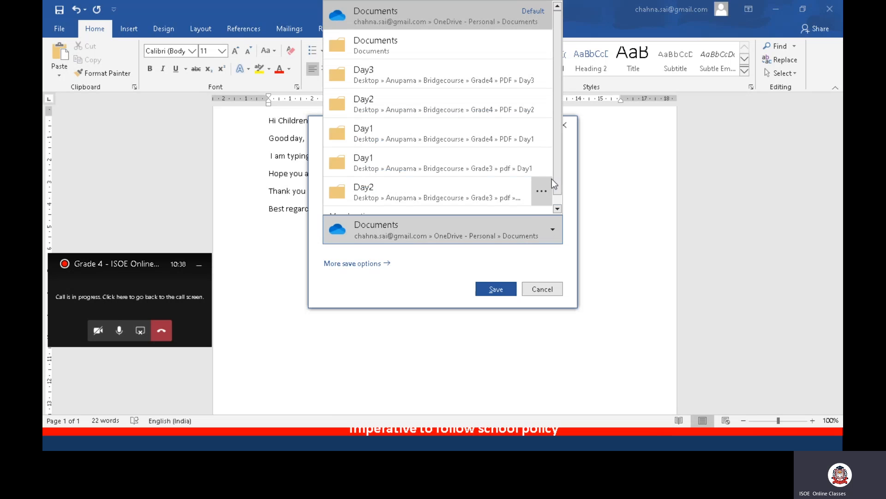
left_click_drag(557, 181, 543, 123)
left_click(406, 39)
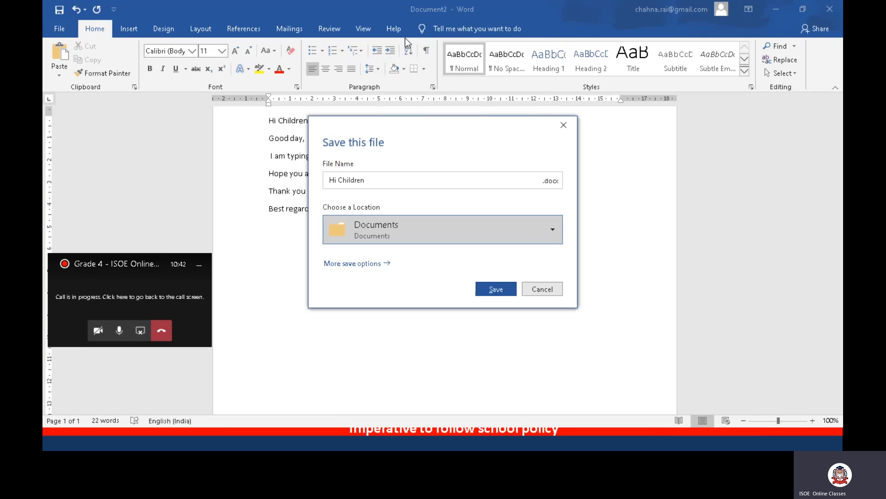
Browse the computer's folders for more save options and choose Sample folder on the Desktop as the save location
left_click(364, 265)
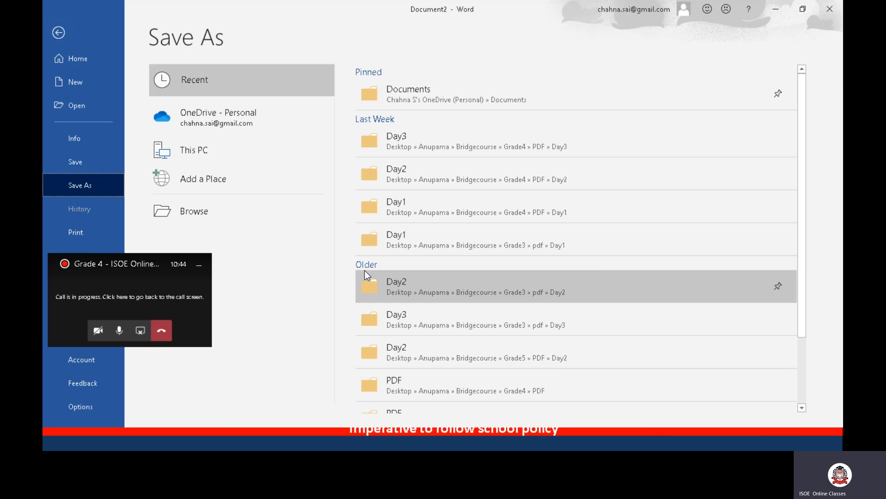
left_click(163, 155)
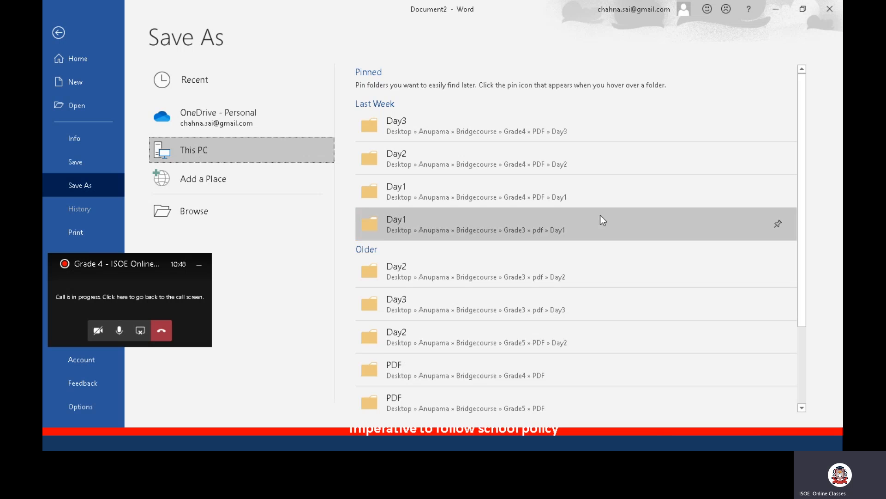
left_click_drag(804, 209, 819, 367)
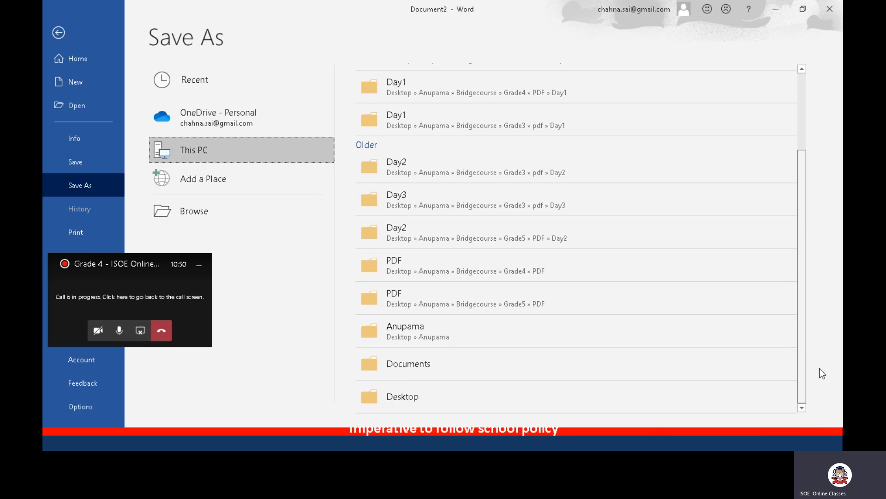
left_click(439, 326)
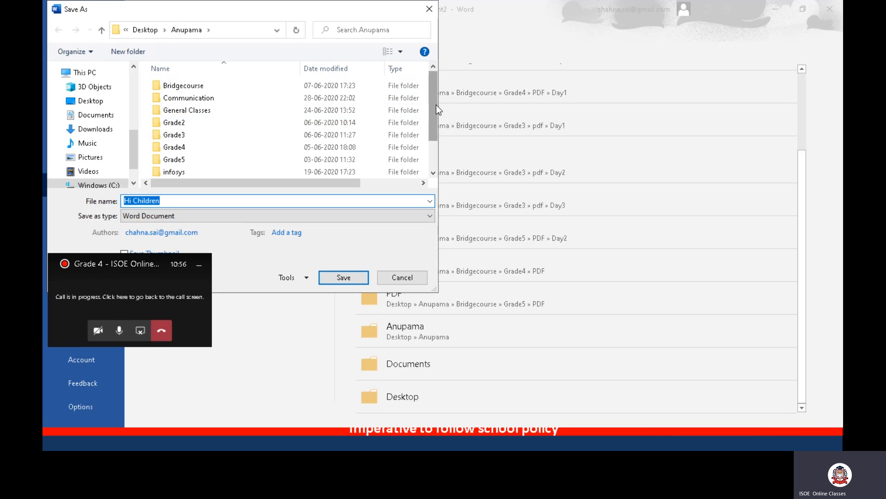
left_click_drag(434, 109, 444, 165)
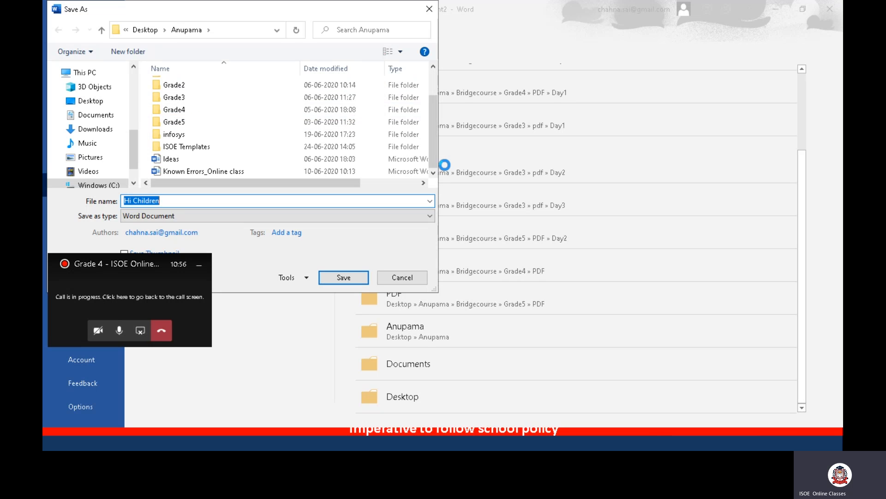
left_click(148, 36)
double_click(184, 109)
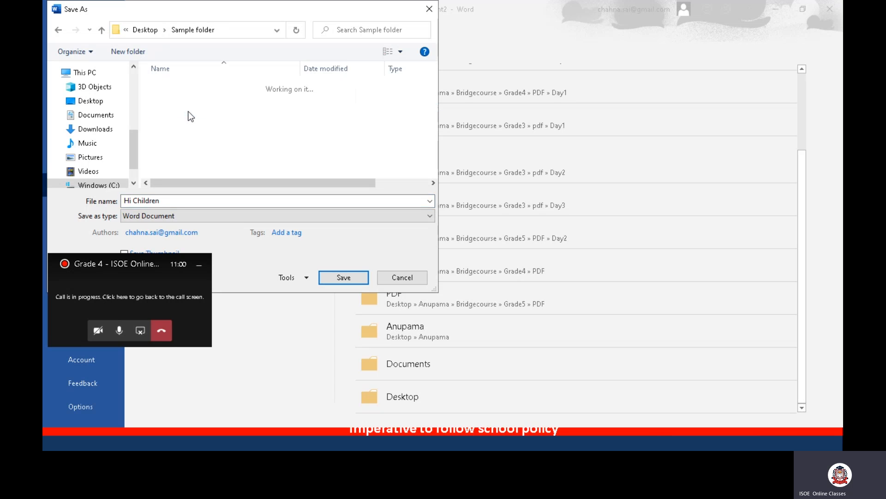
Name the file Myworddocument and save it as a Word Document in Sample folder
left_click(159, 199)
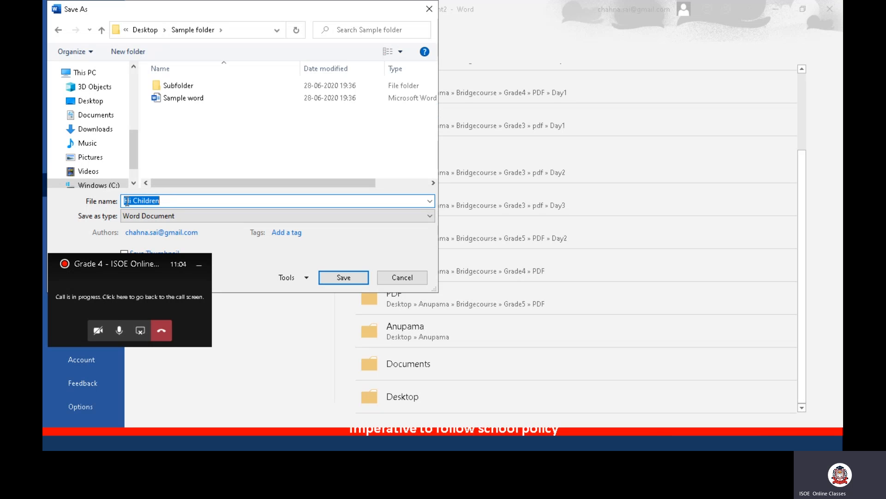
type("Myworddocument")
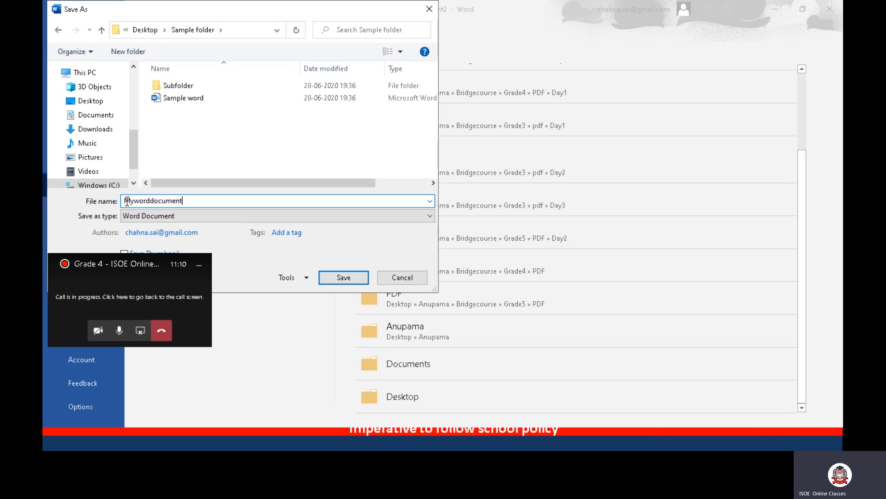
left_click(339, 277)
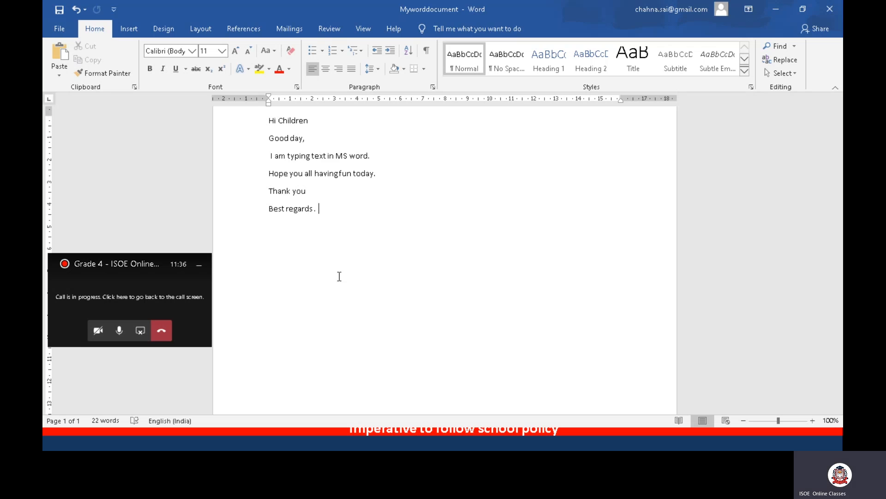
Close the saved document and reopen Myworddocument from the recent documents
left_click(838, 10)
double_click(336, 168)
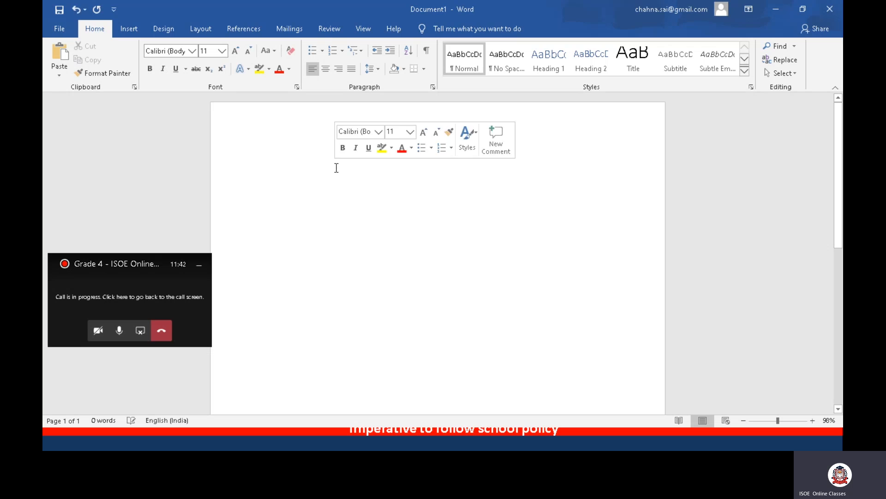
left_click(304, 259)
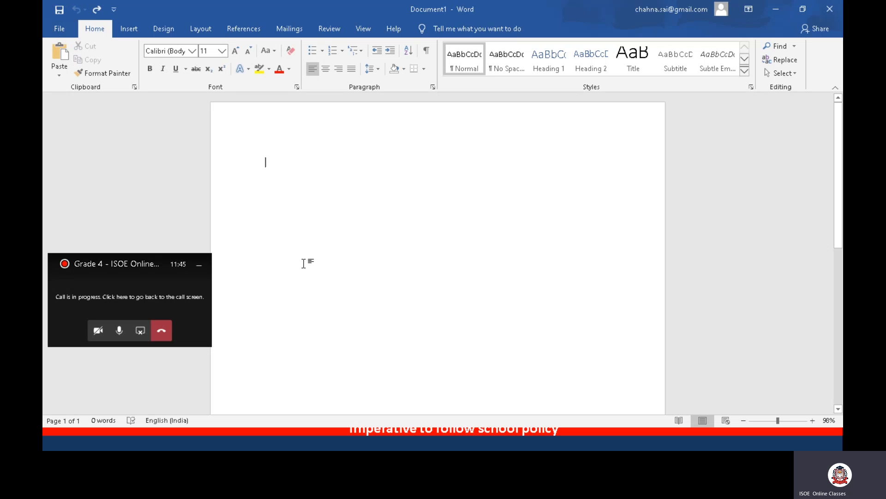
left_click(54, 20)
left_click(81, 110)
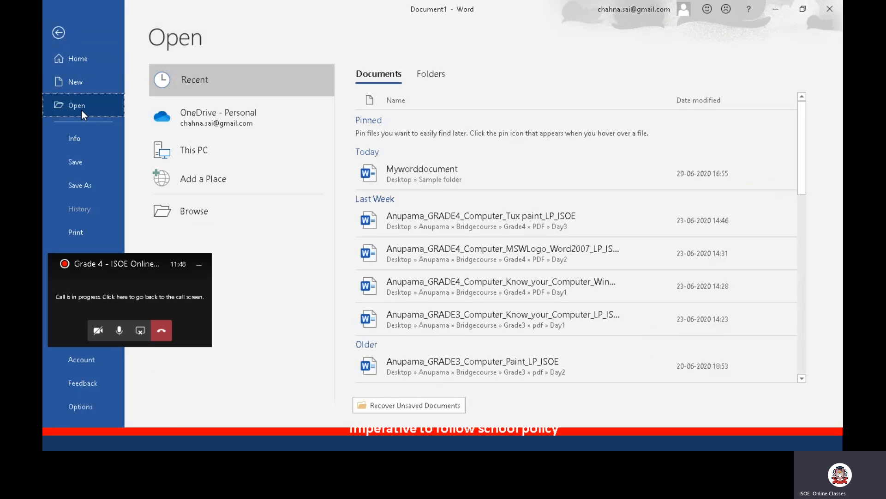
left_click(444, 178)
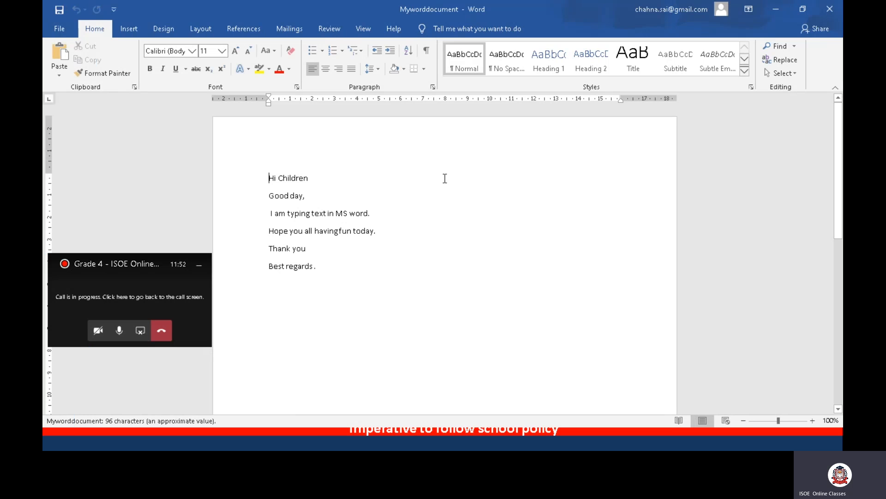
left_click_drag(265, 164, 343, 252)
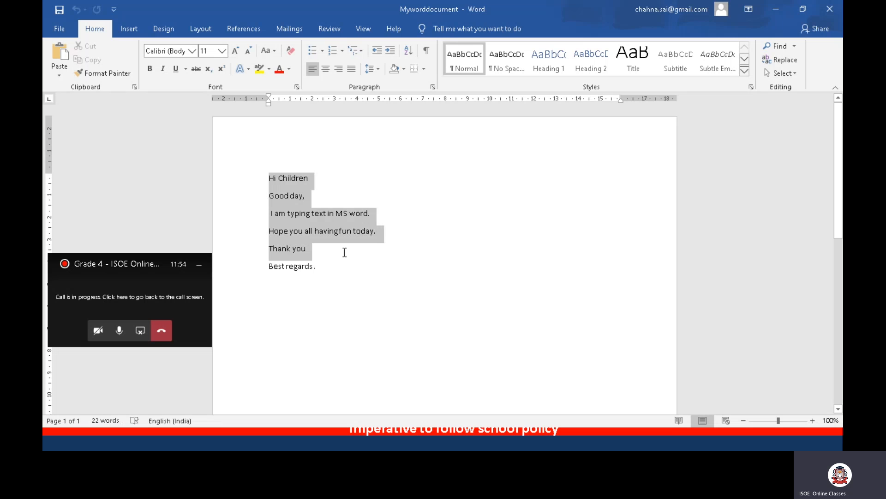
left_click(344, 252)
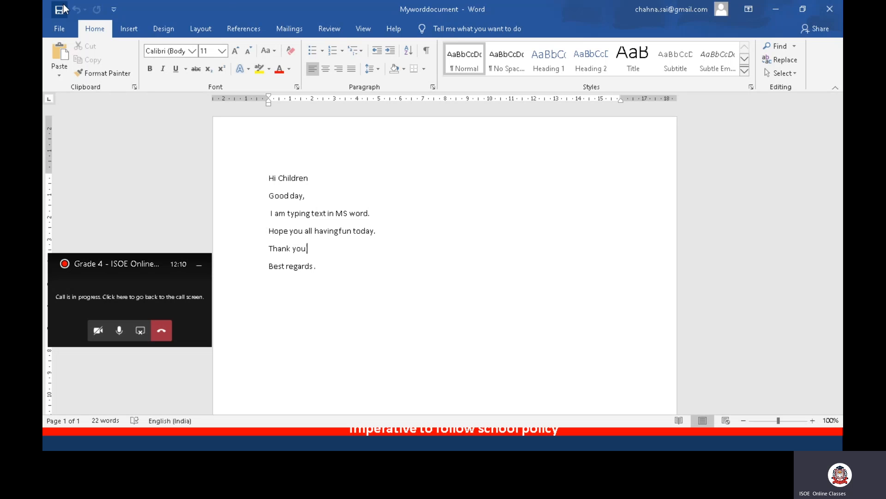
Examine the print settings and preview of Myworddocument, including the number of copies, and return to the document without printing
left_click(64, 32)
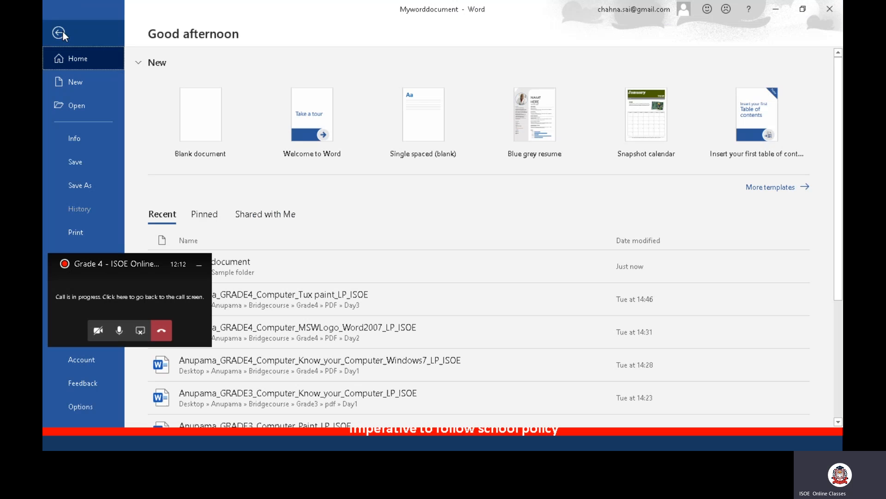
left_click_drag(357, 196, 769, 338)
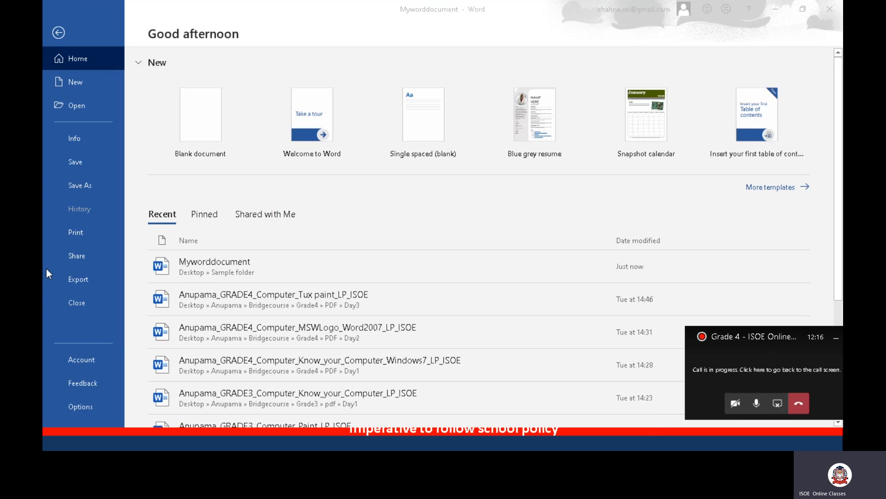
left_click(72, 228)
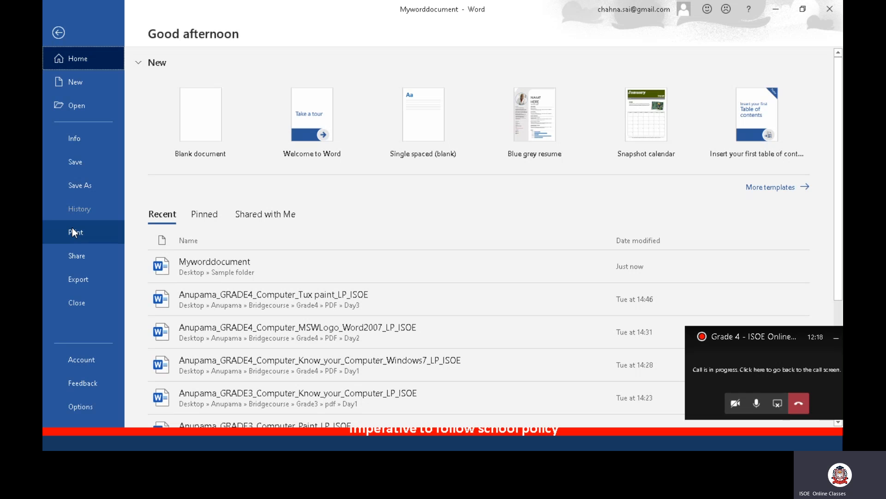
left_click(72, 228)
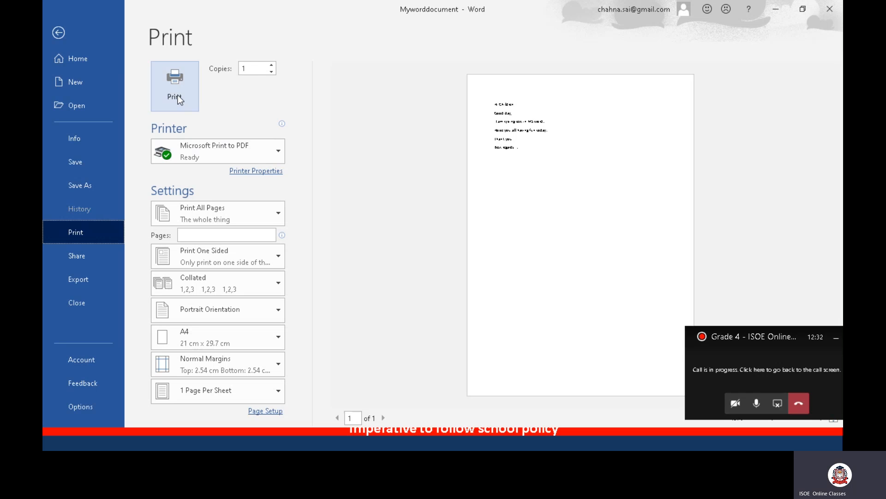
left_click(250, 68)
left_click(250, 68)
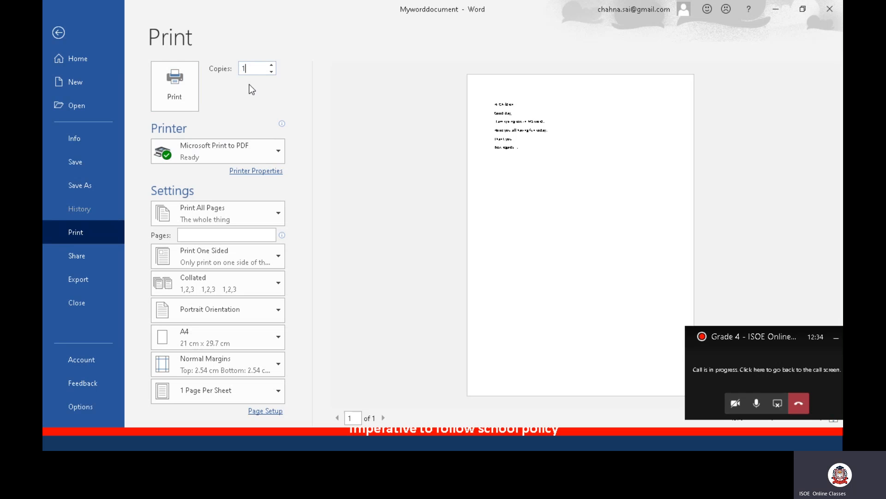
left_click(58, 33)
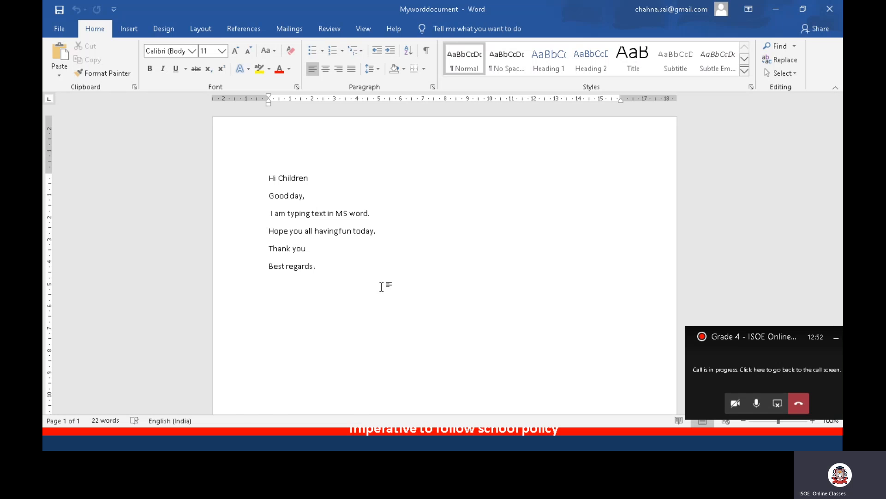
key("ctrl+p")
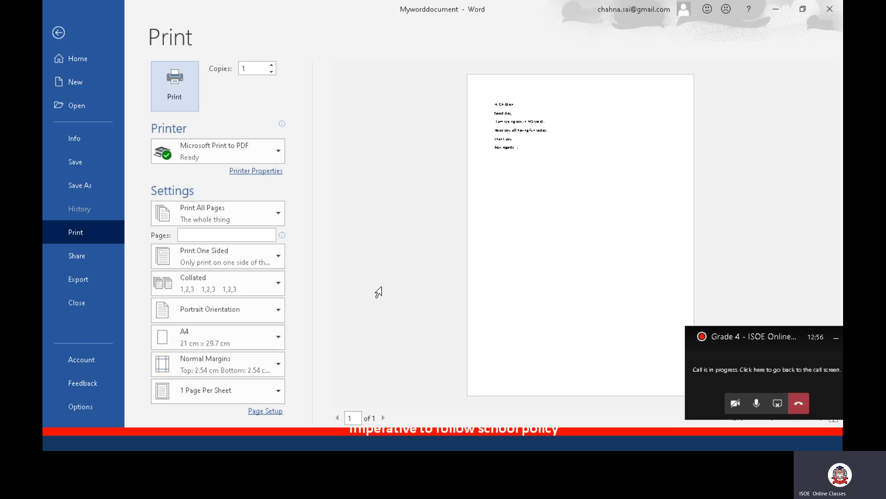
key("Escape")
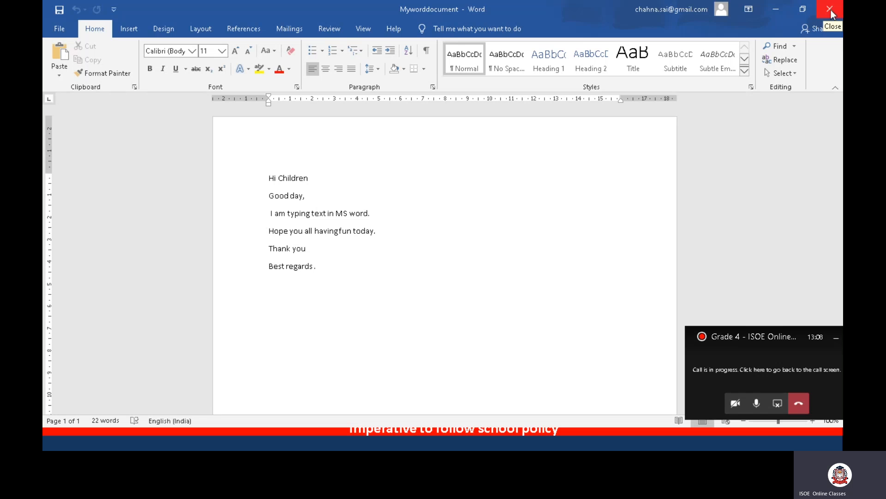
Close Myworddocument and exit Word
left_click(60, 29)
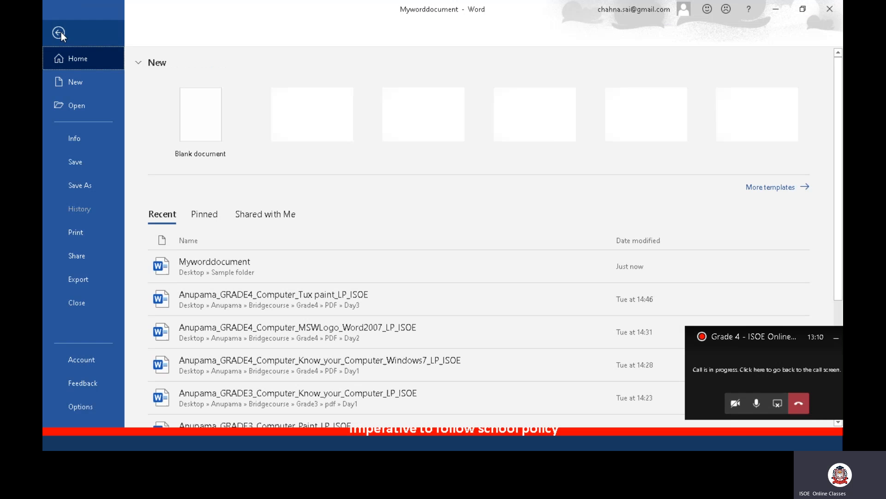
left_click(78, 303)
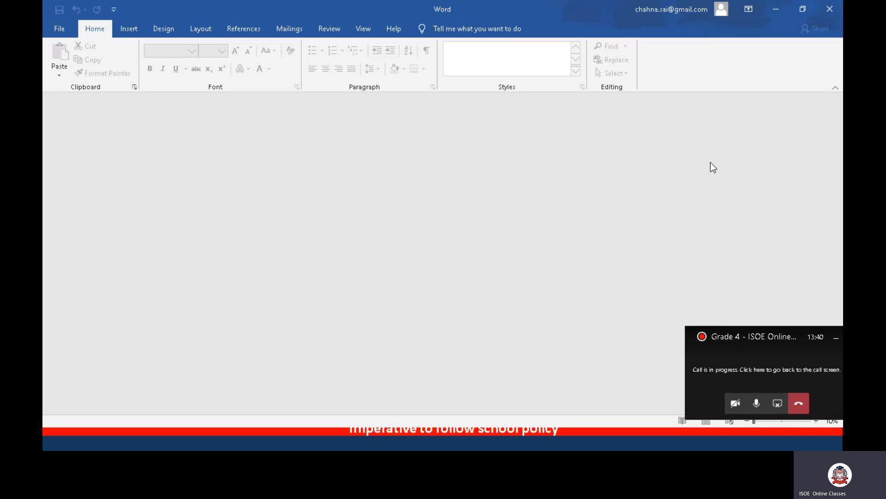
left_click(836, 6)
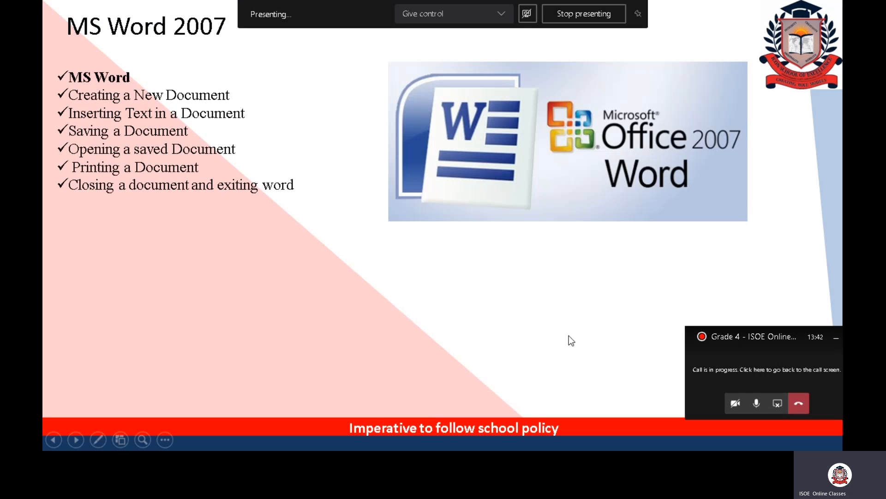